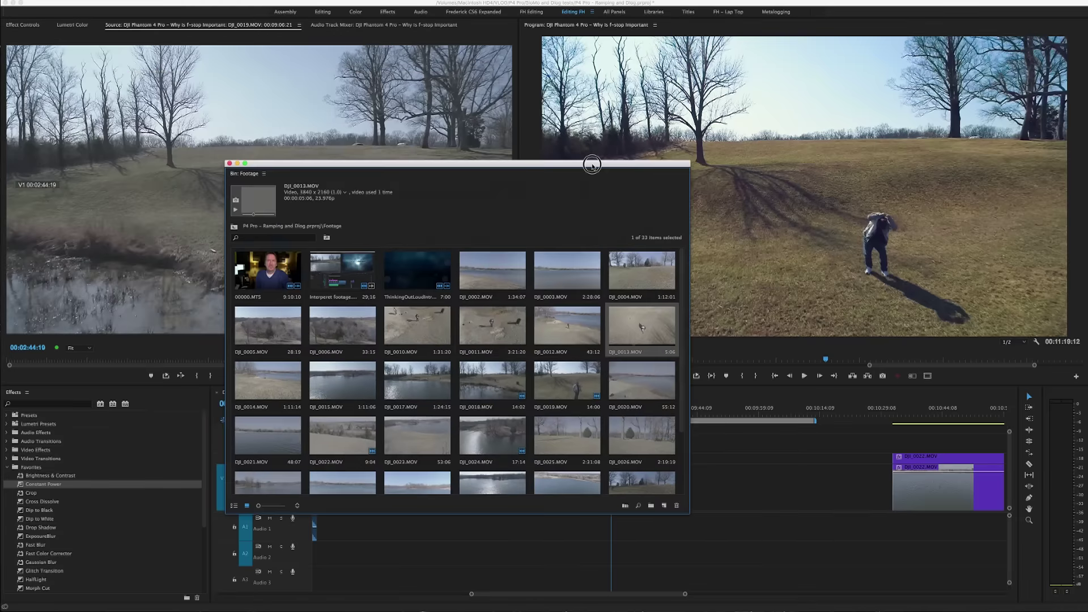
# Step: Interpret the DJI_0019.MOV footage at an assumed frame rate of 23.98 fps and close the Footage bin
pyautogui.click(564, 386)
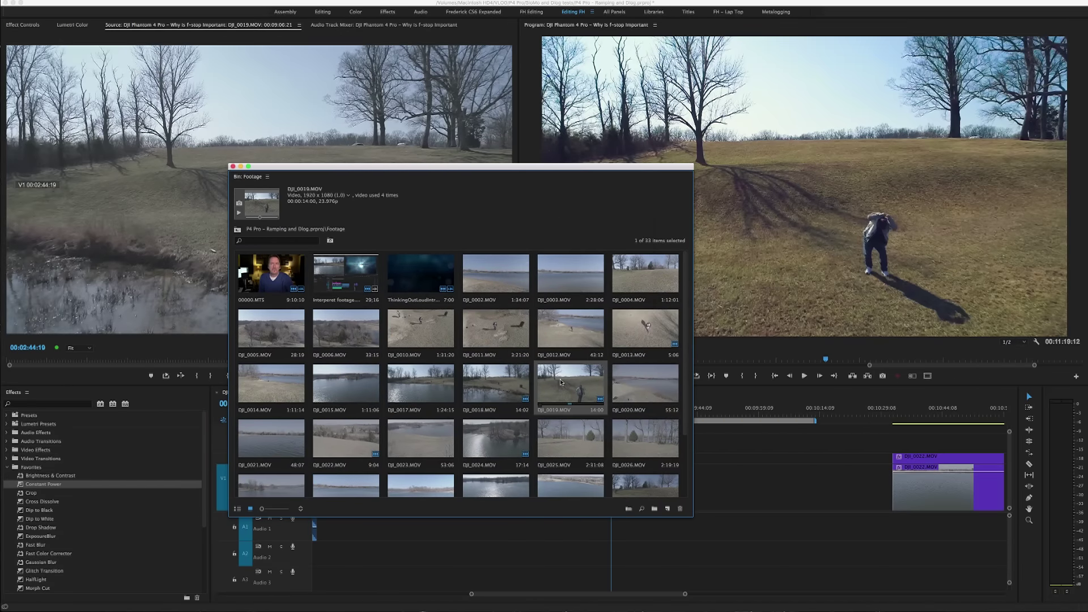
pyautogui.rightClick(560, 383)
pyautogui.moveTo(632, 312)
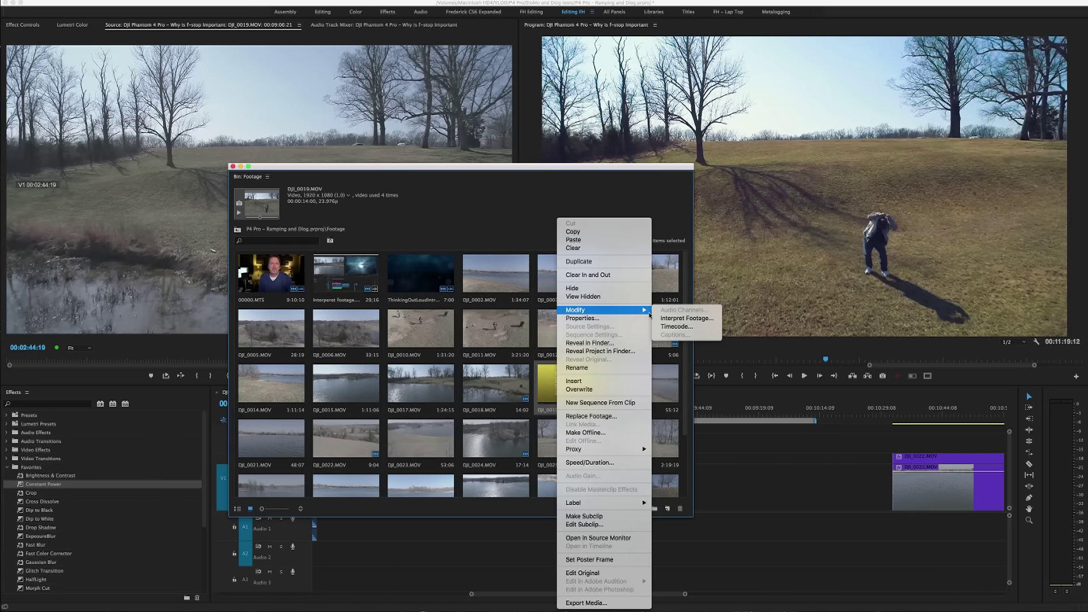
pyautogui.click(679, 319)
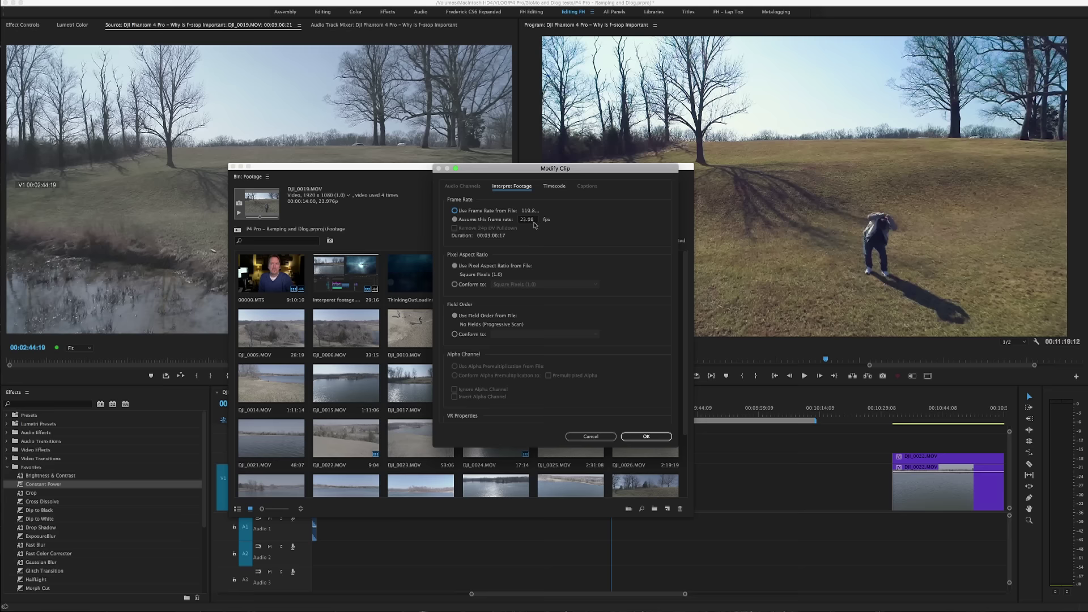
pyautogui.click(466, 222)
pyautogui.click(642, 437)
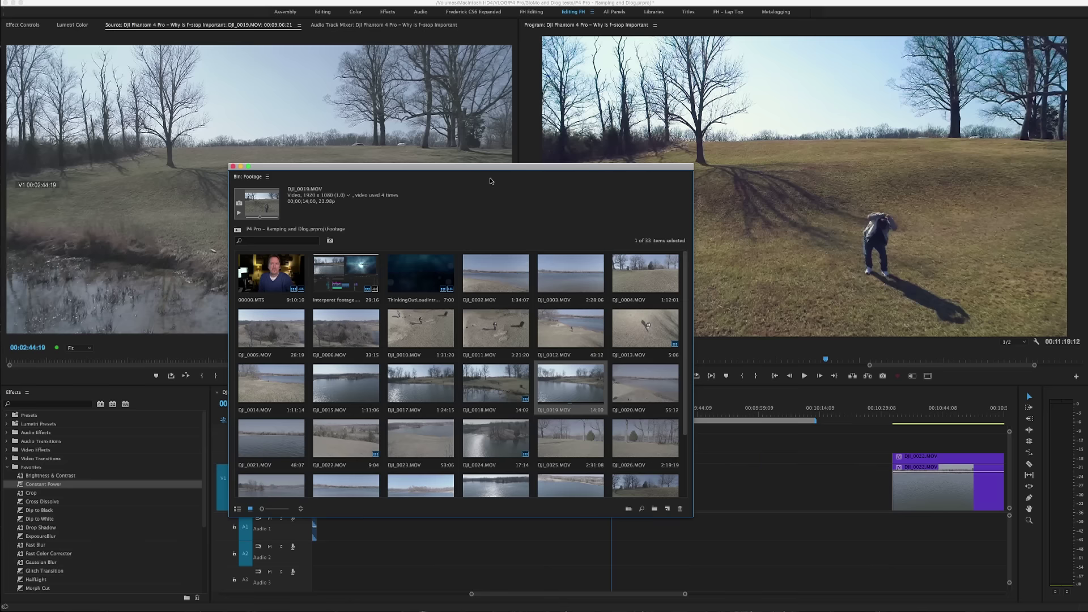
pyautogui.moveTo(590, 171); pyautogui.dragTo(481, 165)
pyautogui.press('super+w')
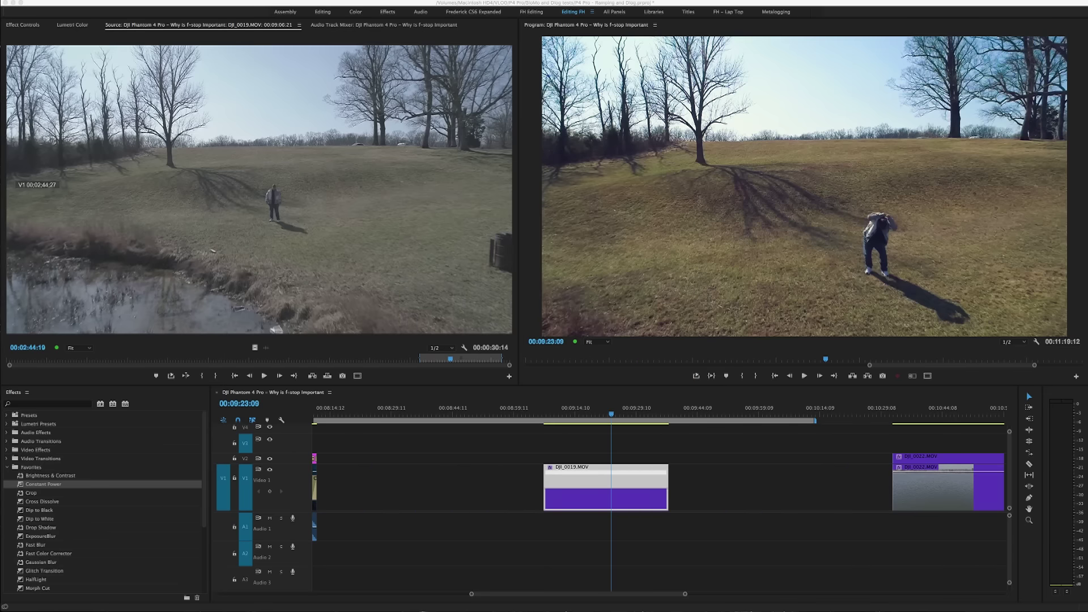
# Step: Play the DJI_0019.MOV clip from its start in the sequence and display its Time Remapping Speed line on the clip
pyautogui.click(547, 416)
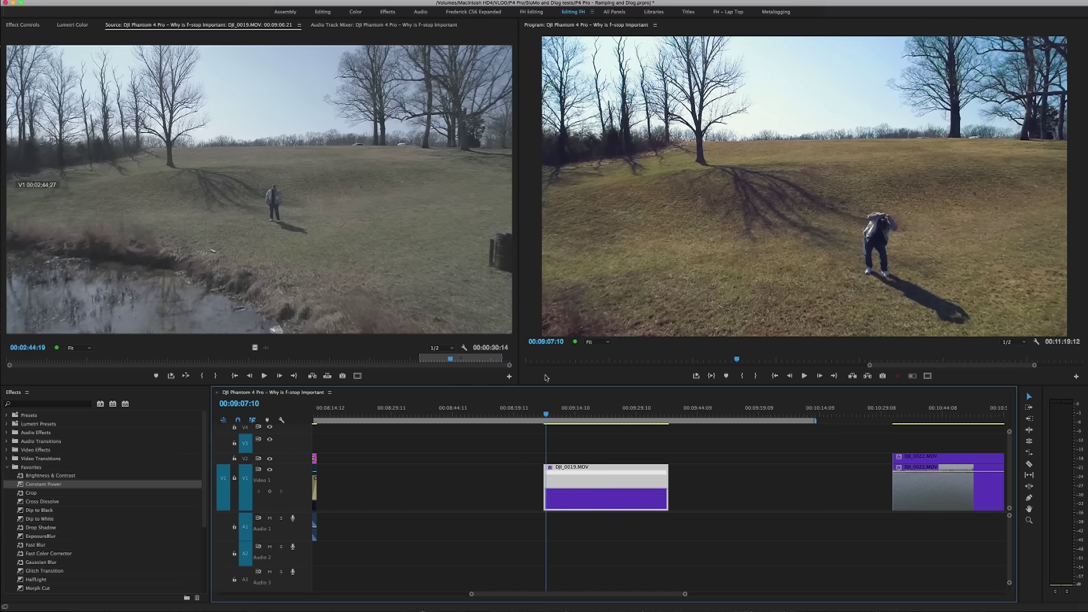
pyautogui.press('Right')
pyautogui.hscroll(2, 548, 420)
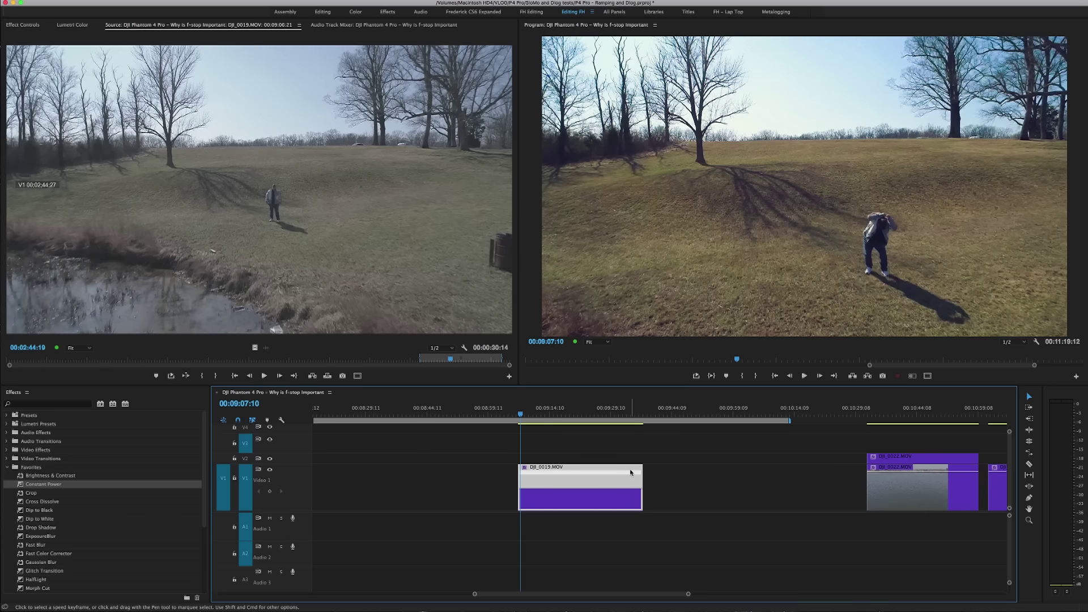
pyautogui.hscroll(5, 624, 473)
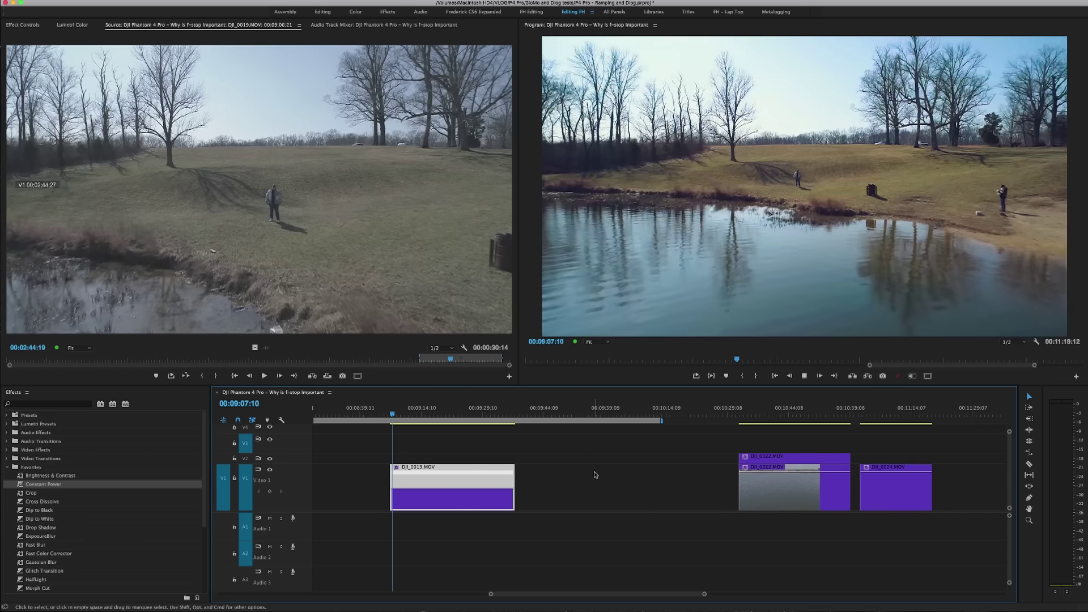
pyautogui.press('space')
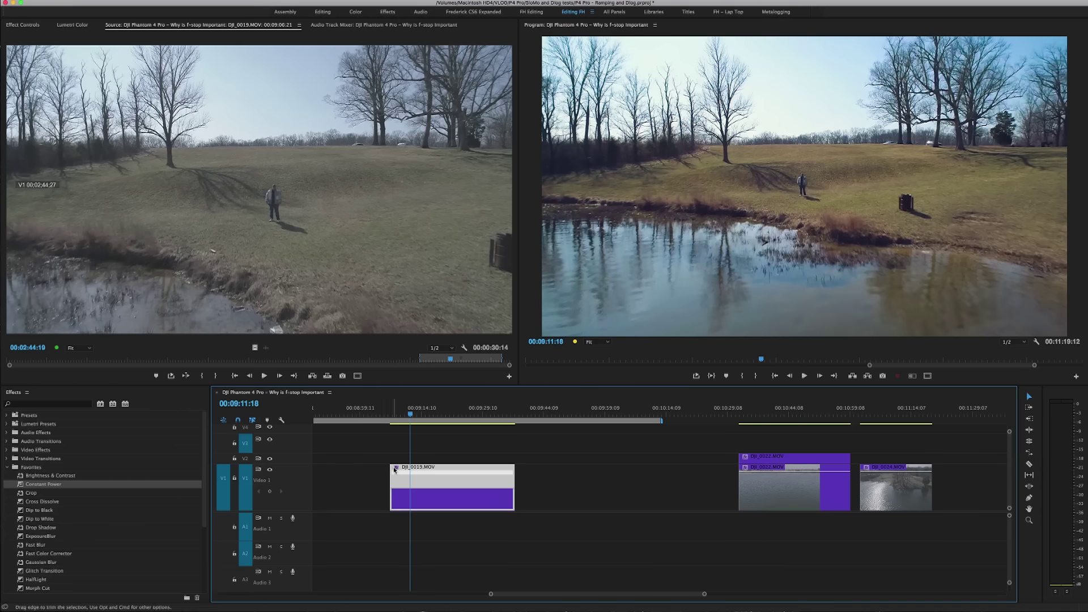
pyautogui.click(395, 468)
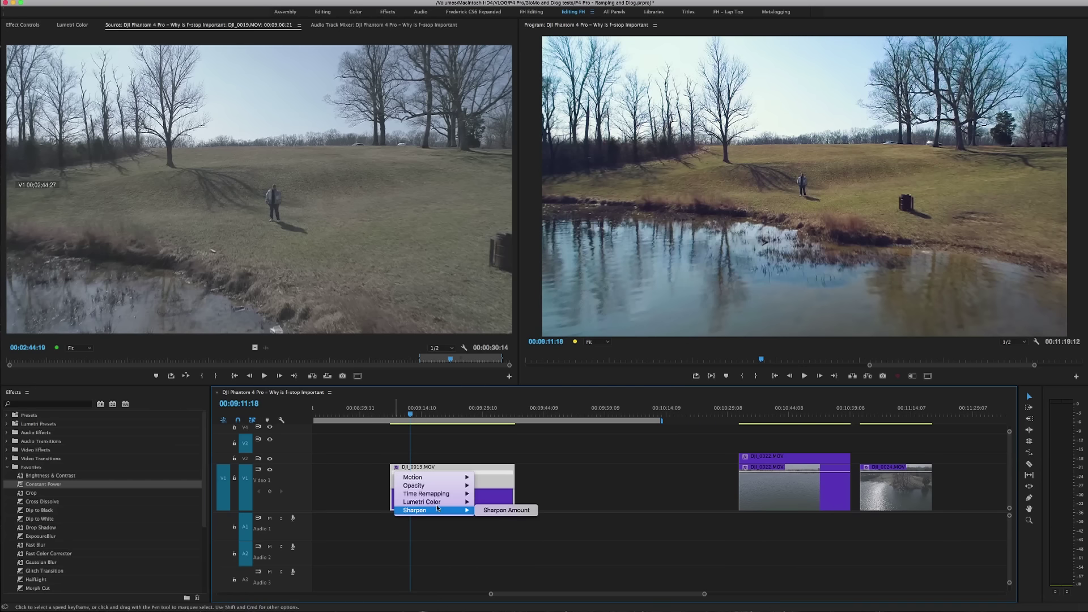
pyautogui.moveTo(440, 495)
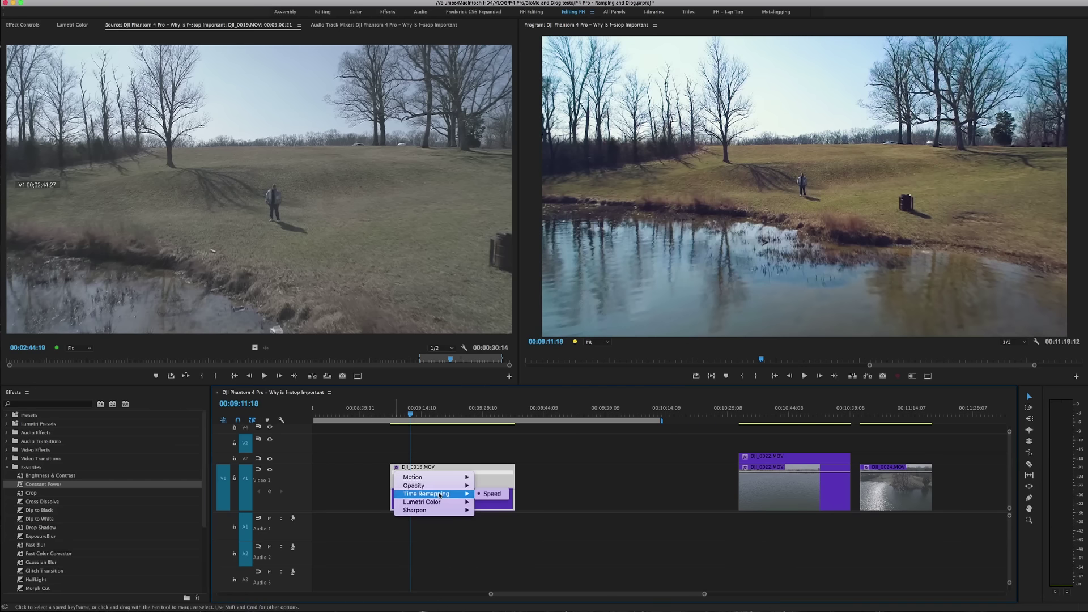
pyautogui.click(498, 495)
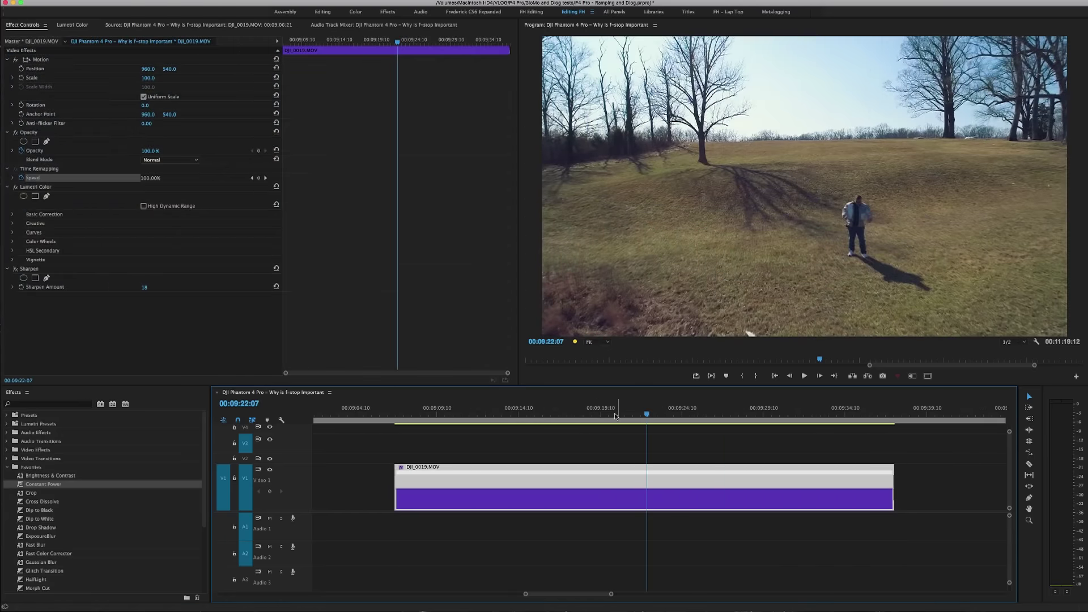
# Step: Add speed keyframes to the DJI_0019.MOV clip at 00:09:22:10 and 00:09:24:18
pyautogui.moveTo(602, 414); pyautogui.dragTo(649, 413)
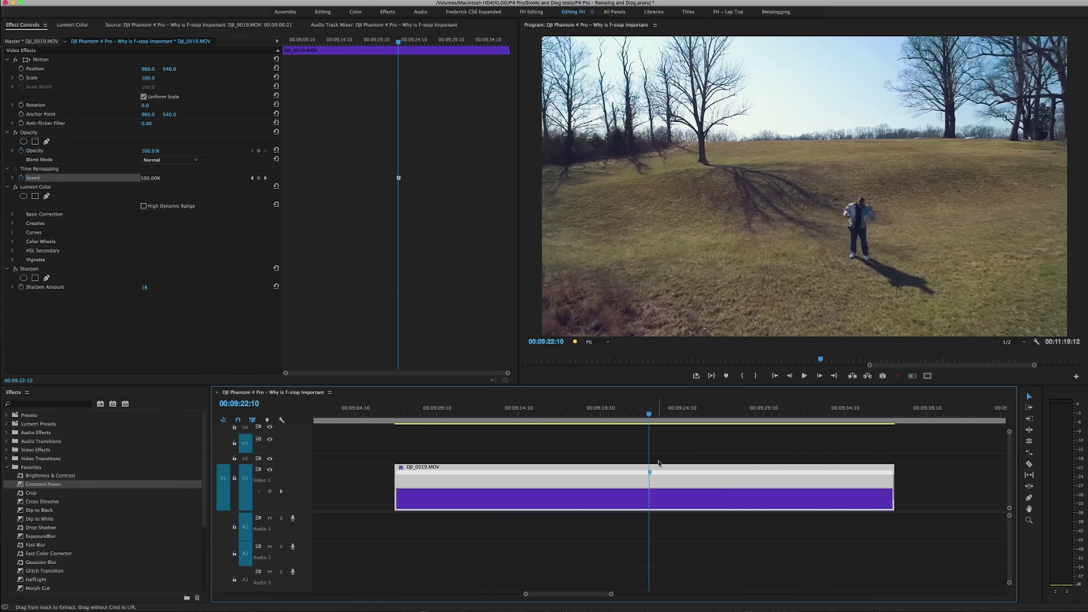
pyautogui.moveTo(653, 416); pyautogui.dragTo(660, 416)
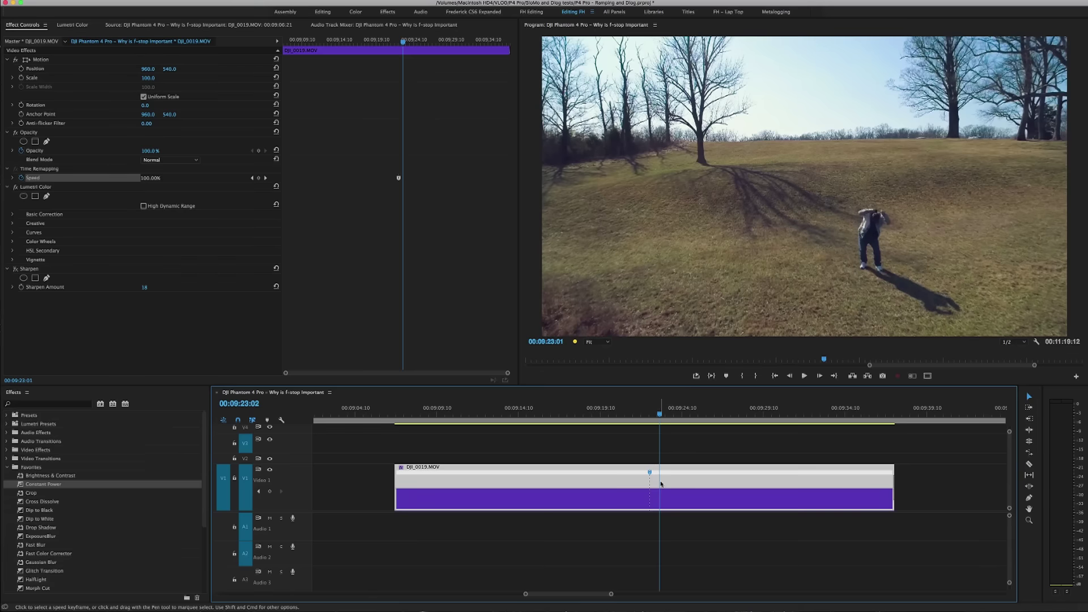
pyautogui.click(670, 415)
pyautogui.moveTo(683, 415); pyautogui.dragTo(690, 413)
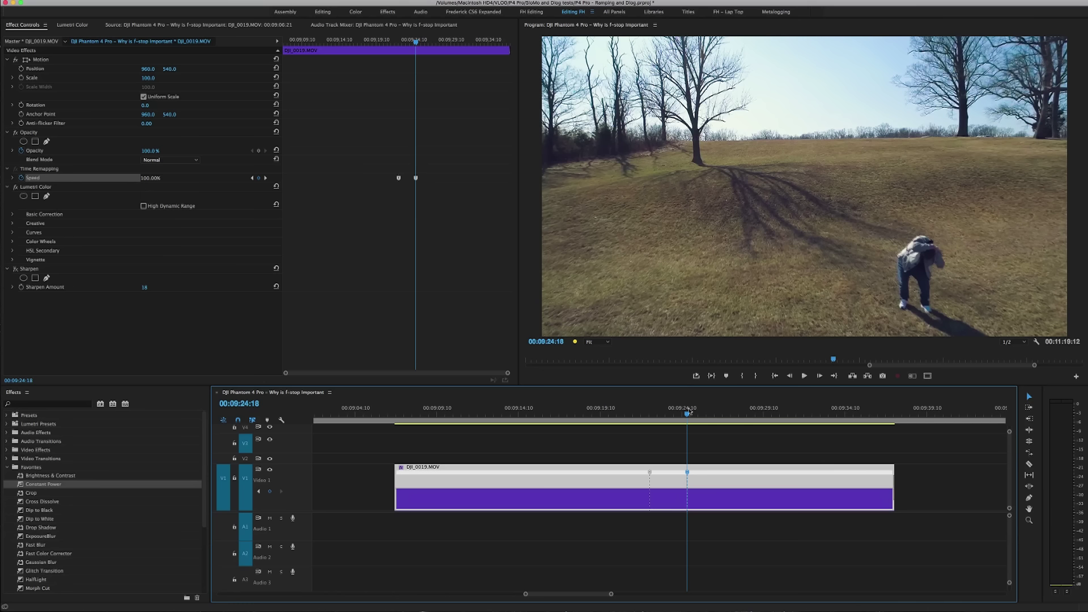
# Step: Raise the clip's speed before the first keyframe to about 500% and shift the clip to start at about 00:09:09:00
pyautogui.click(672, 414)
pyautogui.moveTo(653, 414); pyautogui.dragTo(623, 416)
pyautogui.click(605, 491)
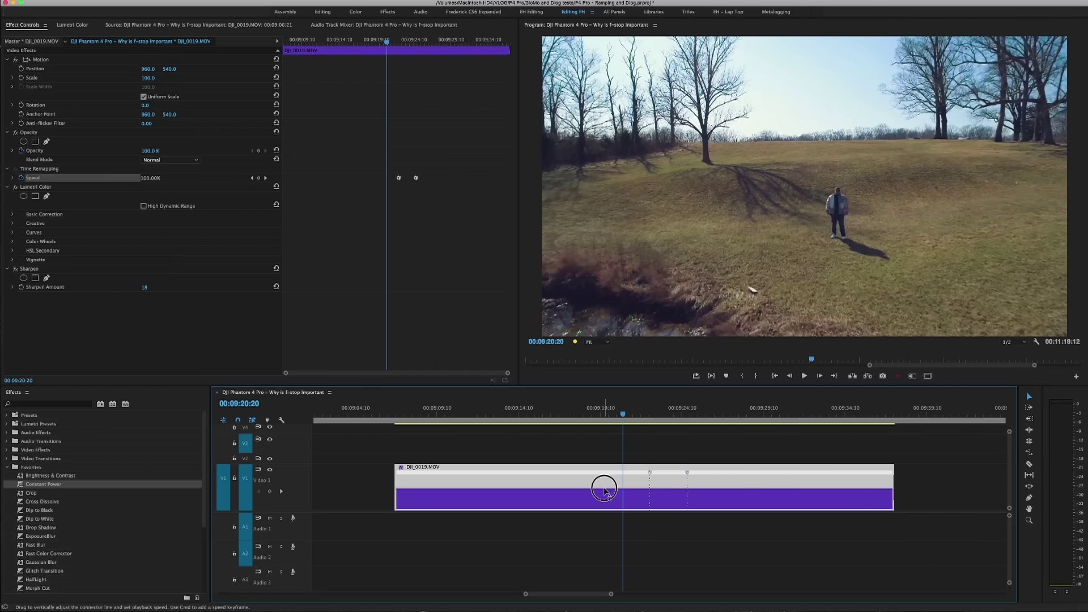
pyautogui.moveTo(604, 491); pyautogui.dragTo(604, 482)
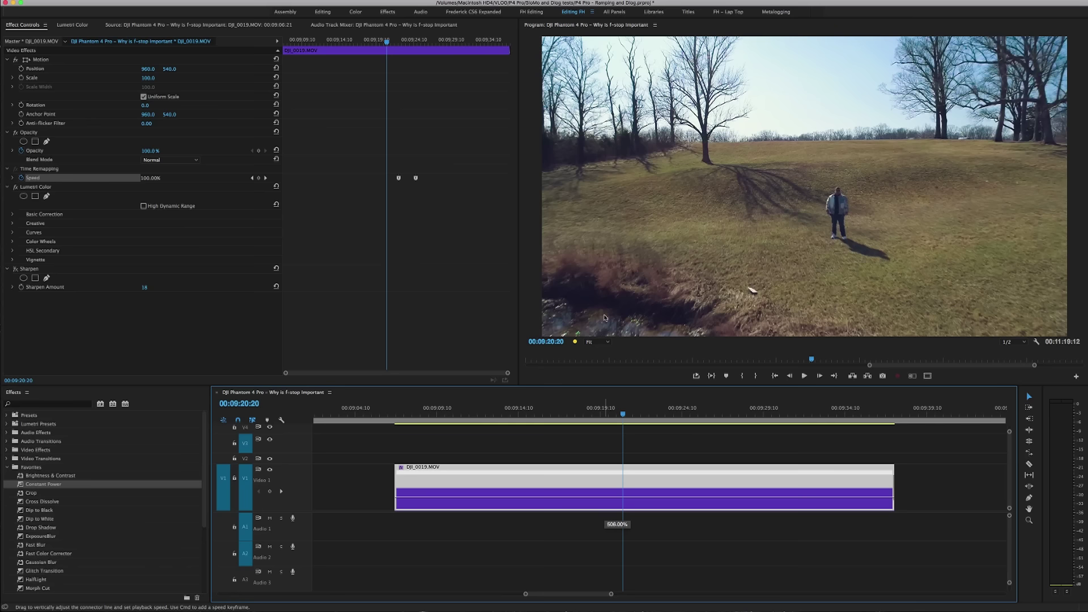
pyautogui.moveTo(605, 318); pyautogui.dragTo(605, 318)
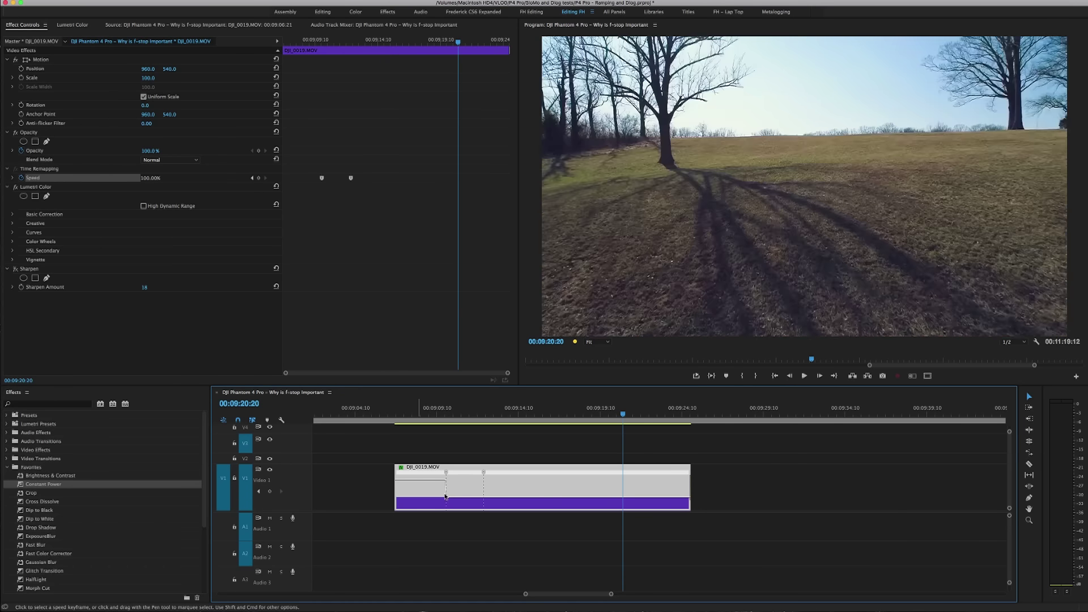
pyautogui.moveTo(552, 476); pyautogui.dragTo(588, 467)
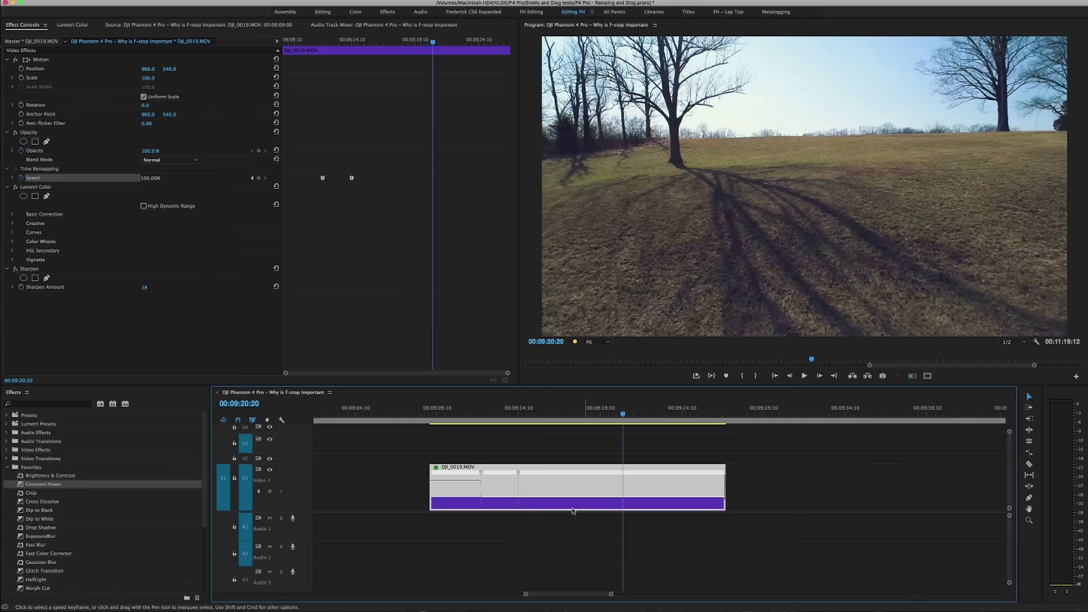
# Step: Play back the clip's sped-up opening and the normal-speed section between the two keyframes
pyautogui.click(435, 418)
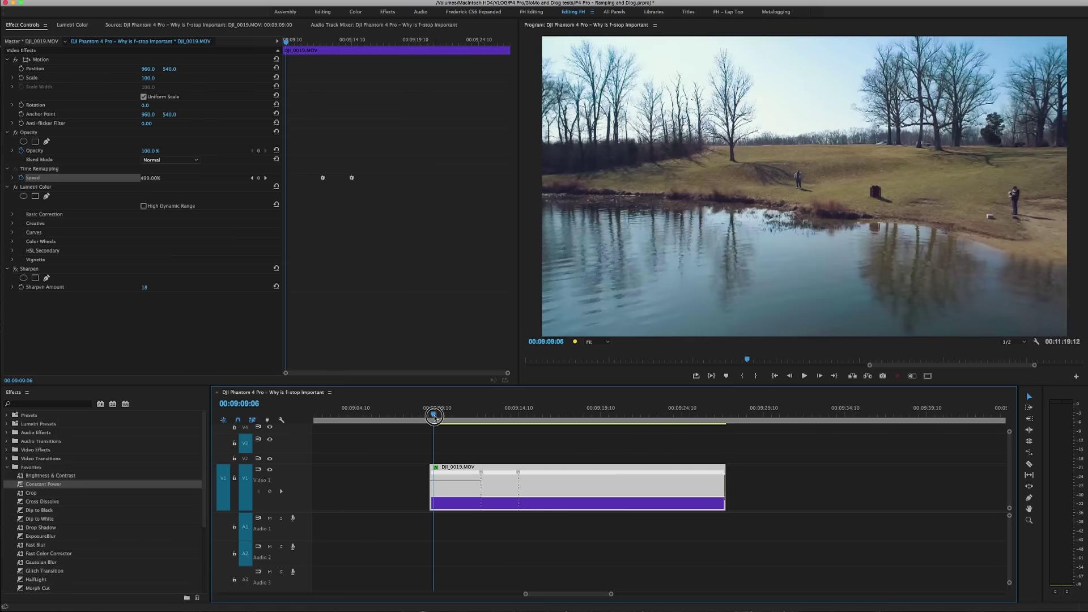
pyautogui.press('space')
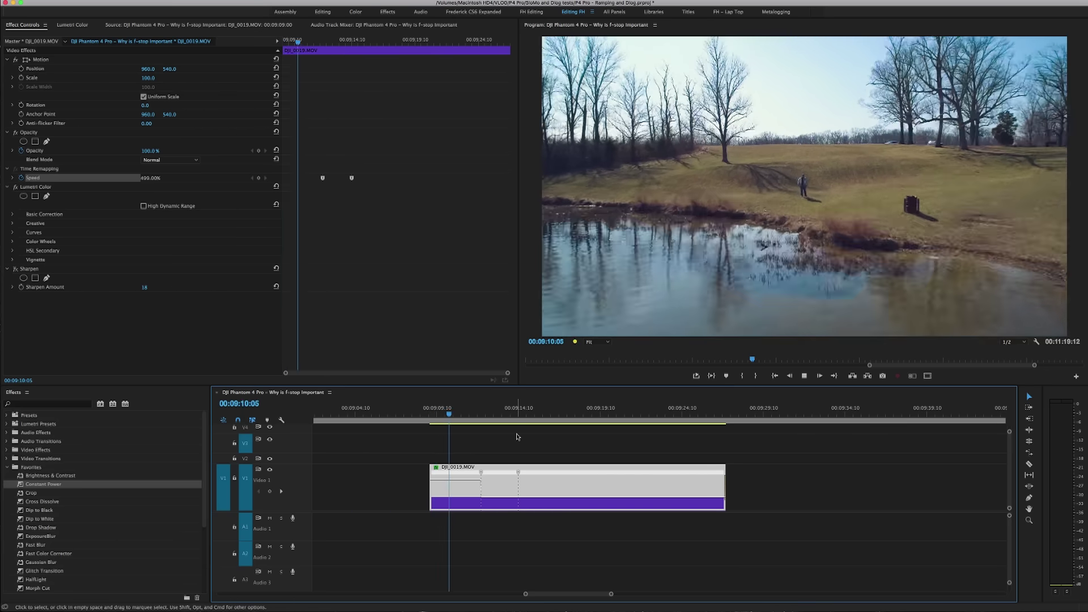
pyautogui.click(455, 418)
pyautogui.click(441, 419)
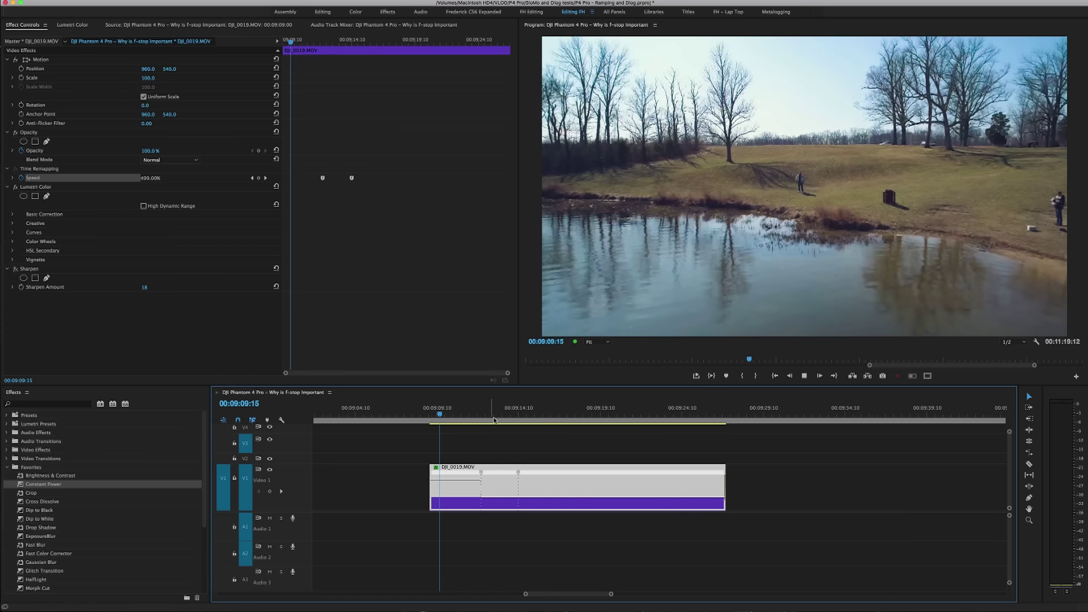
pyautogui.press('space')
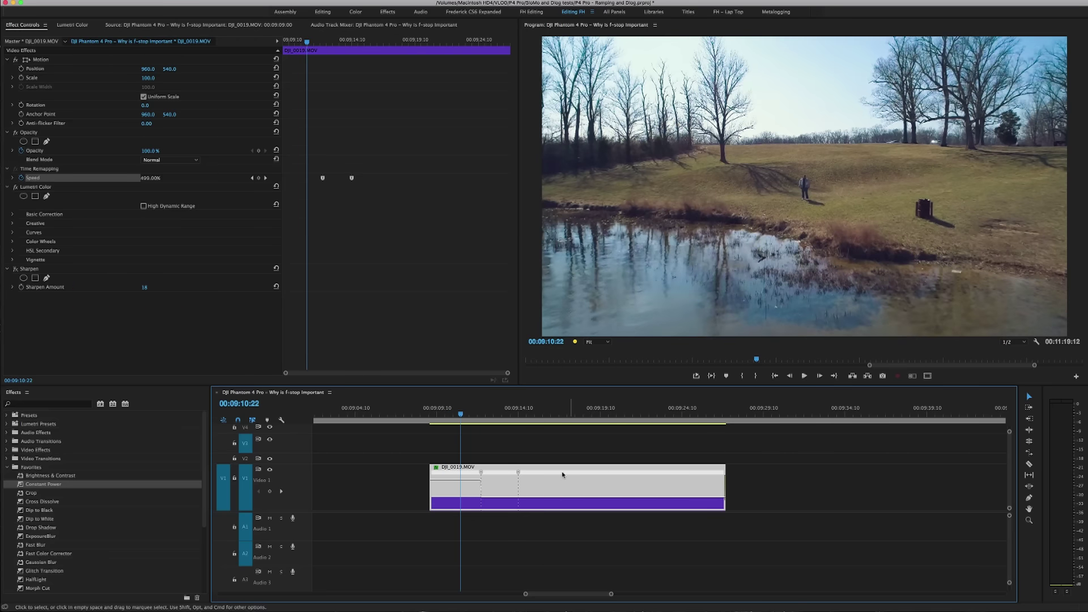
pyautogui.click(498, 414)
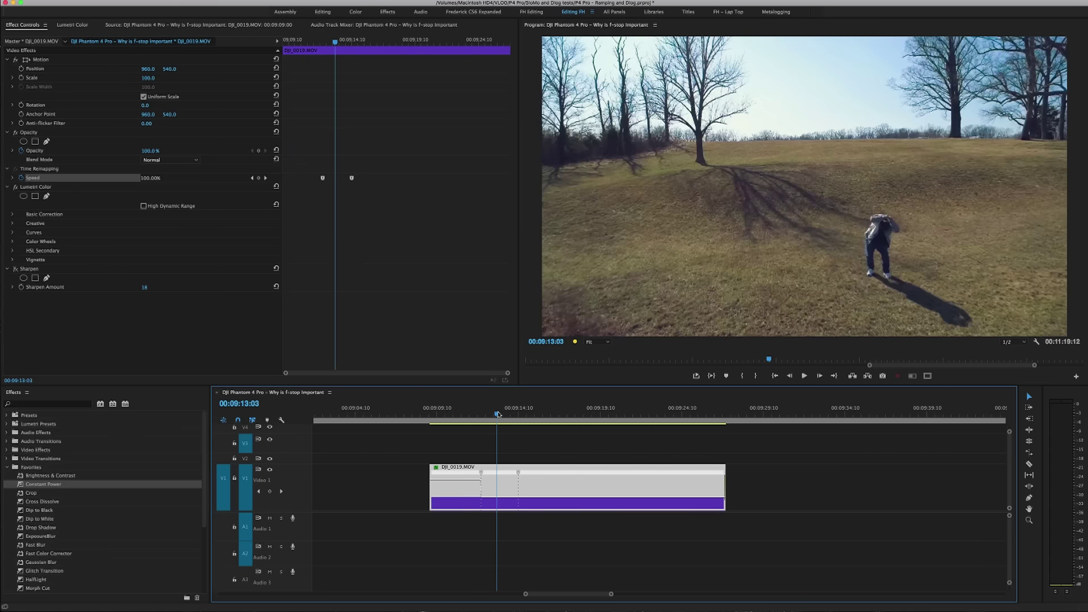
pyautogui.press('space')
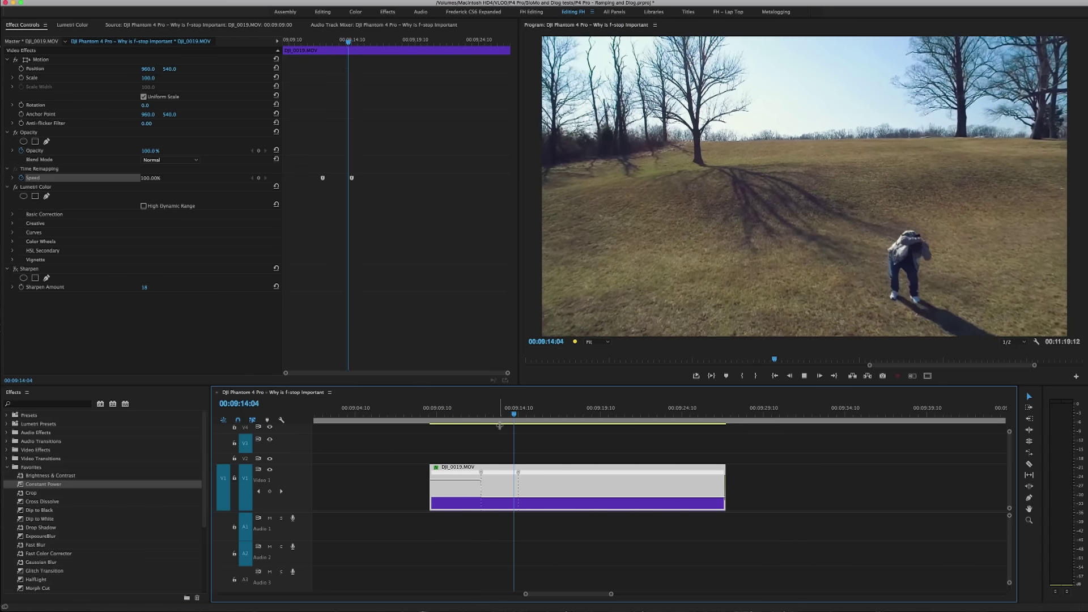
pyautogui.press('space')
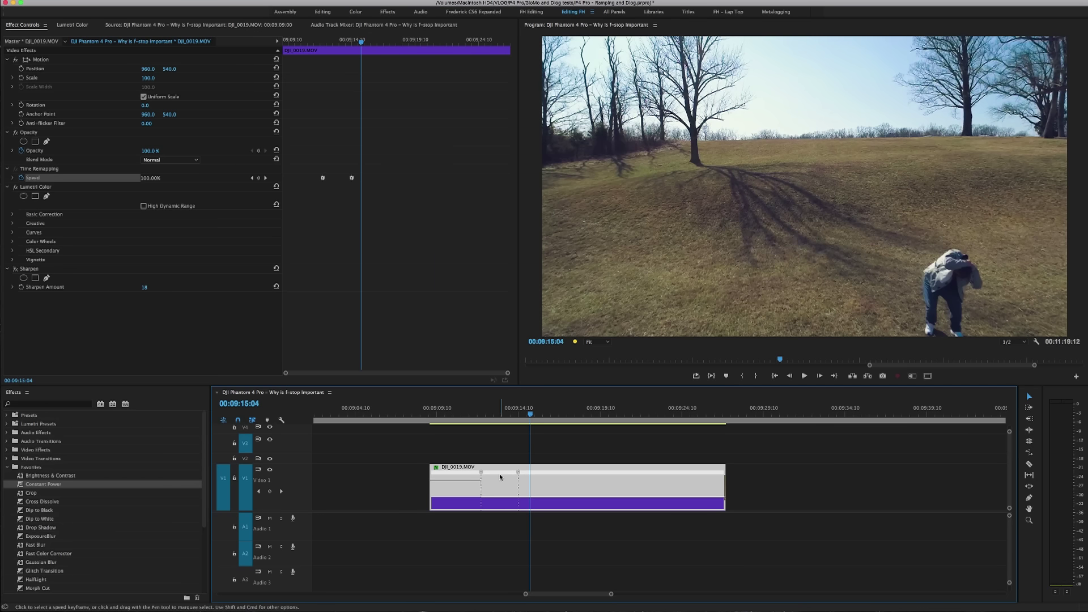
# Step: Raise the clip's speed after the second keyframe to 500%
pyautogui.moveTo(488, 414); pyautogui.dragTo(526, 416)
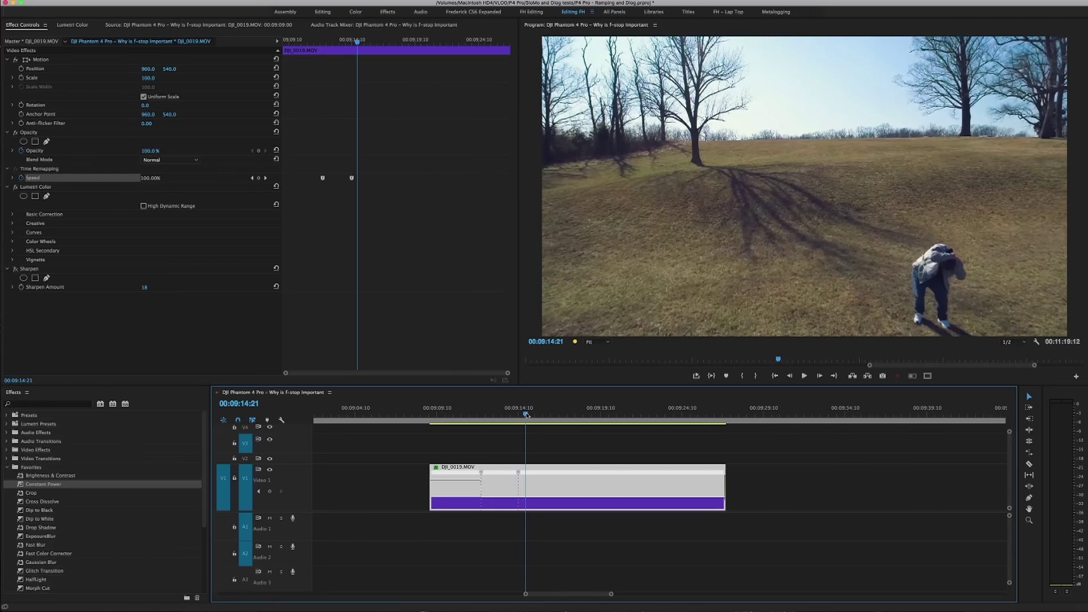
pyautogui.click(518, 473)
pyautogui.moveTo(530, 502); pyautogui.dragTo(531, 479)
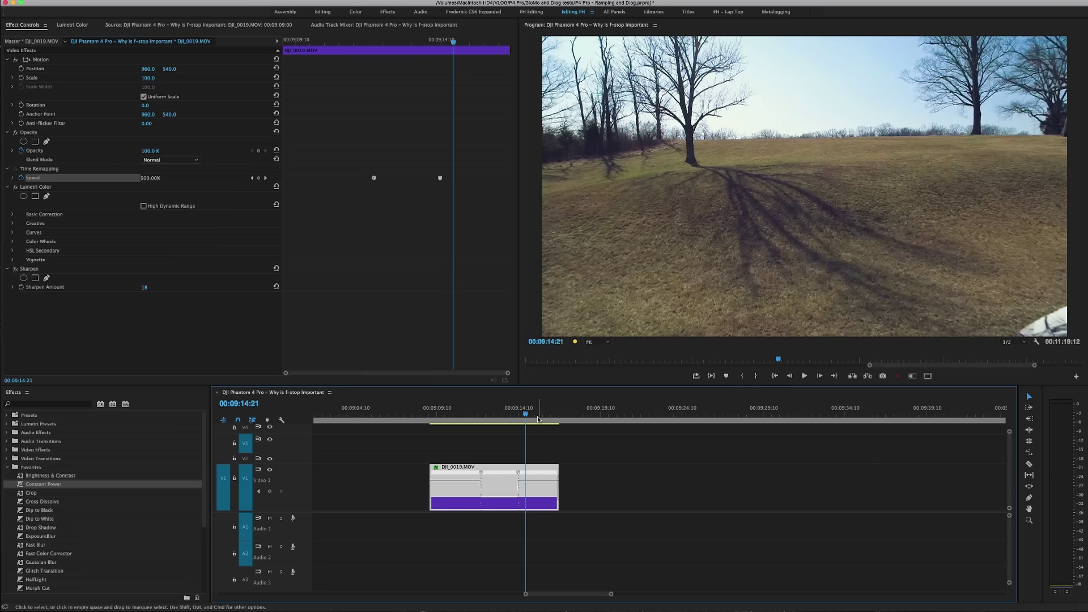
# Step: Review the clip's speed changes, examining the frames around the first keyframe where the fast section meets the normal-speed section
pyautogui.moveTo(530, 416); pyautogui.dragTo(513, 417)
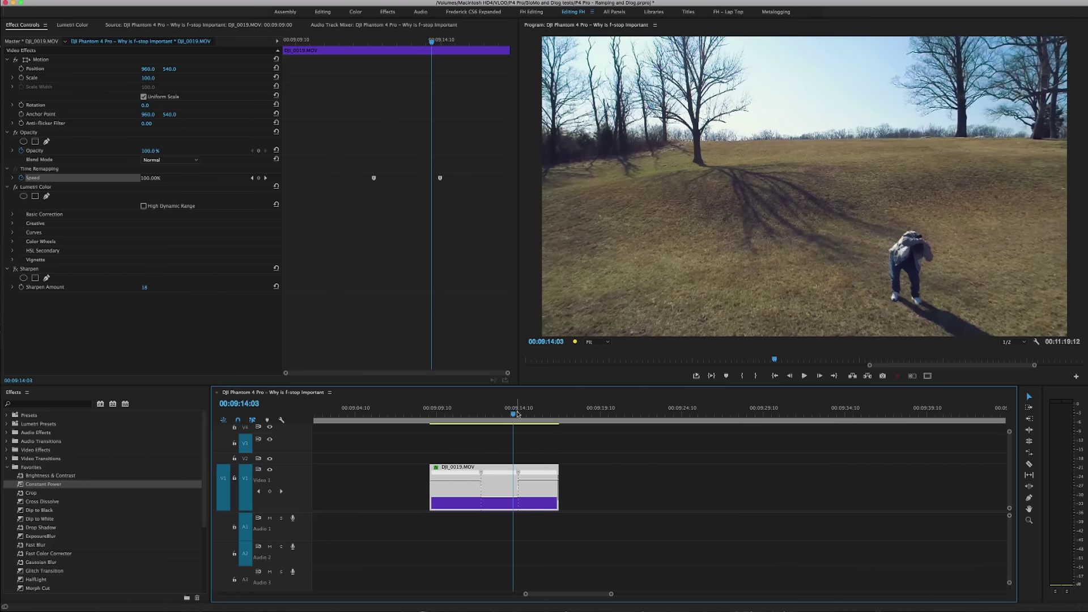
pyautogui.press('space')
pyautogui.click(476, 413)
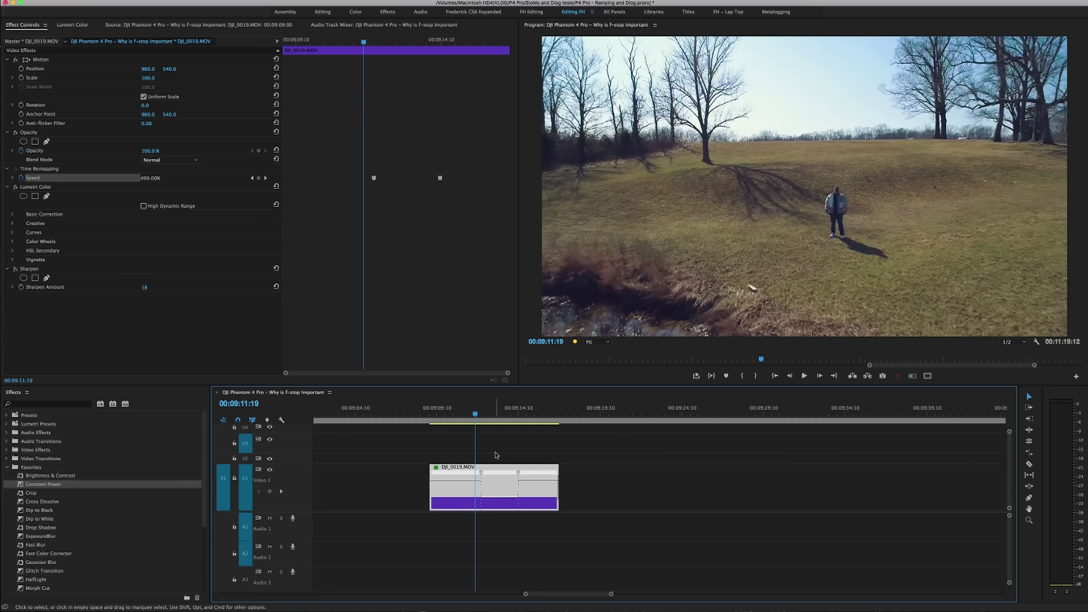
pyautogui.press('=')
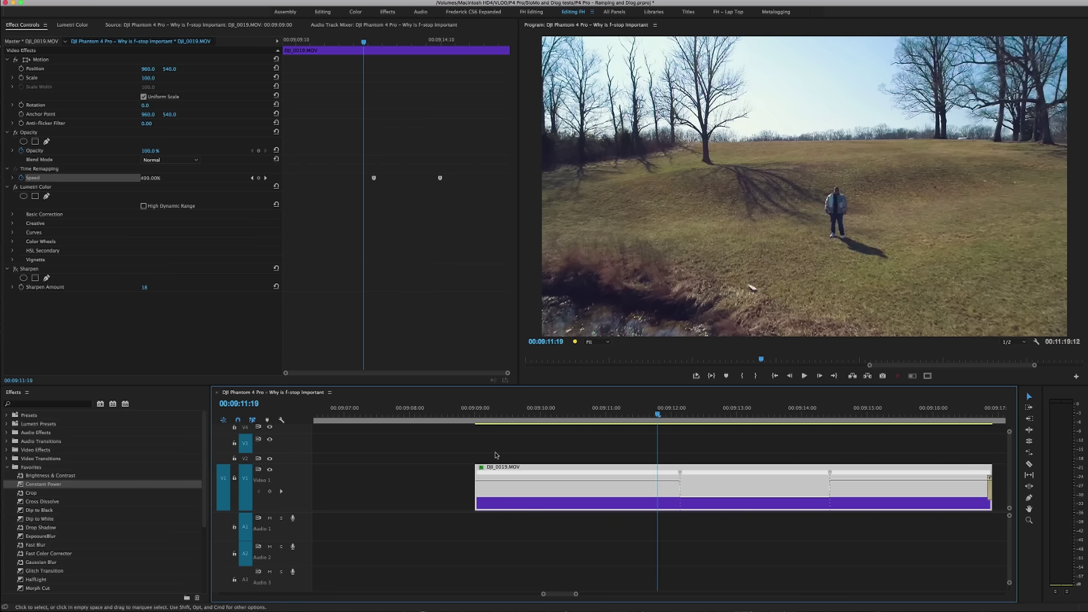
pyautogui.scroll(3, 693, 501)
pyautogui.scroll(-1, 693, 501)
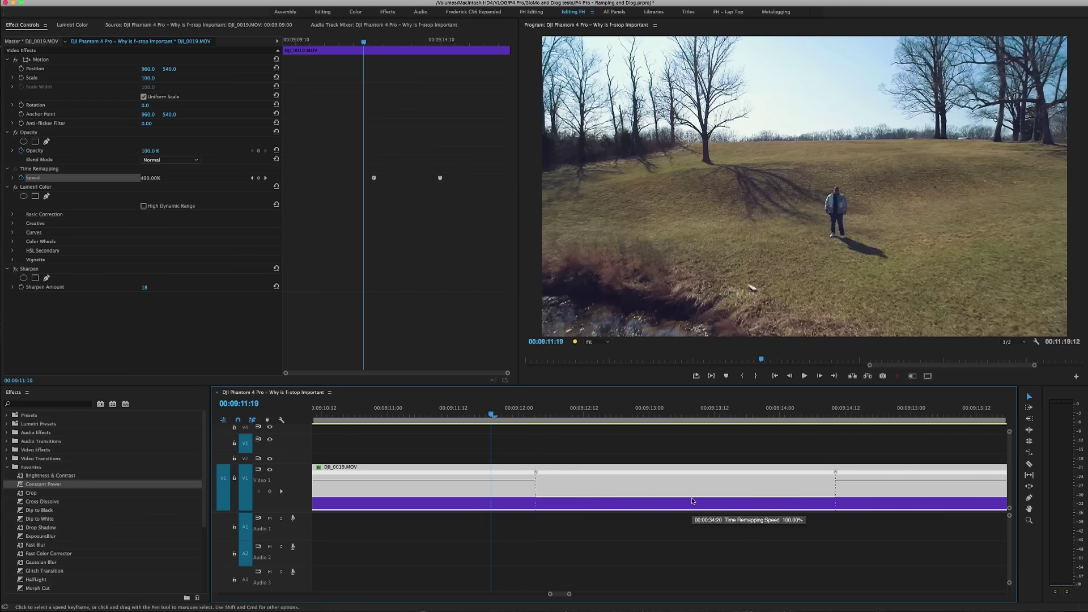
pyautogui.click(525, 414)
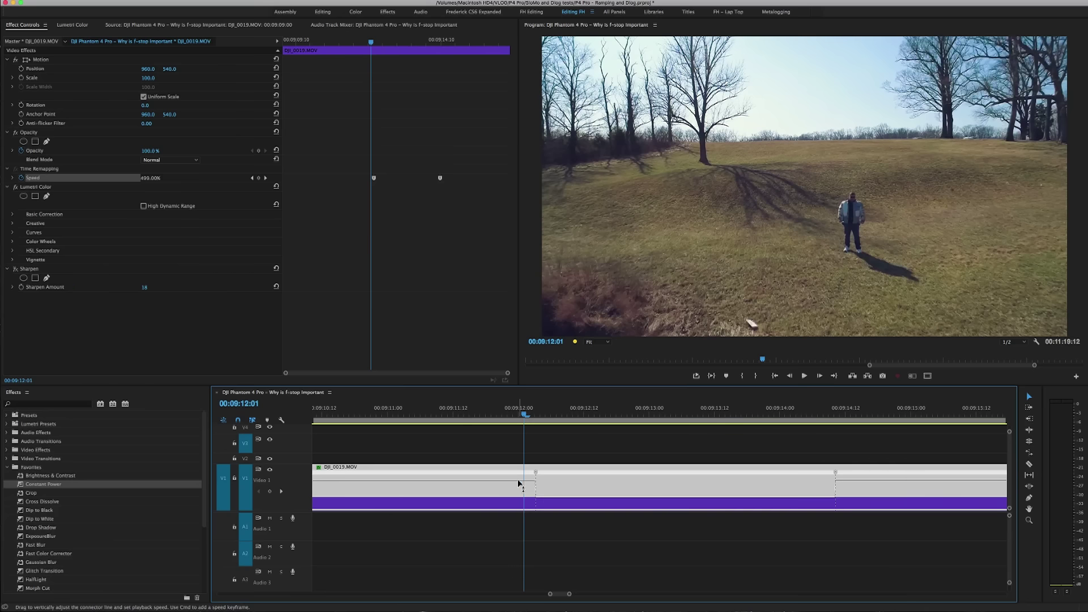
pyautogui.click(529, 415)
pyautogui.click(535, 414)
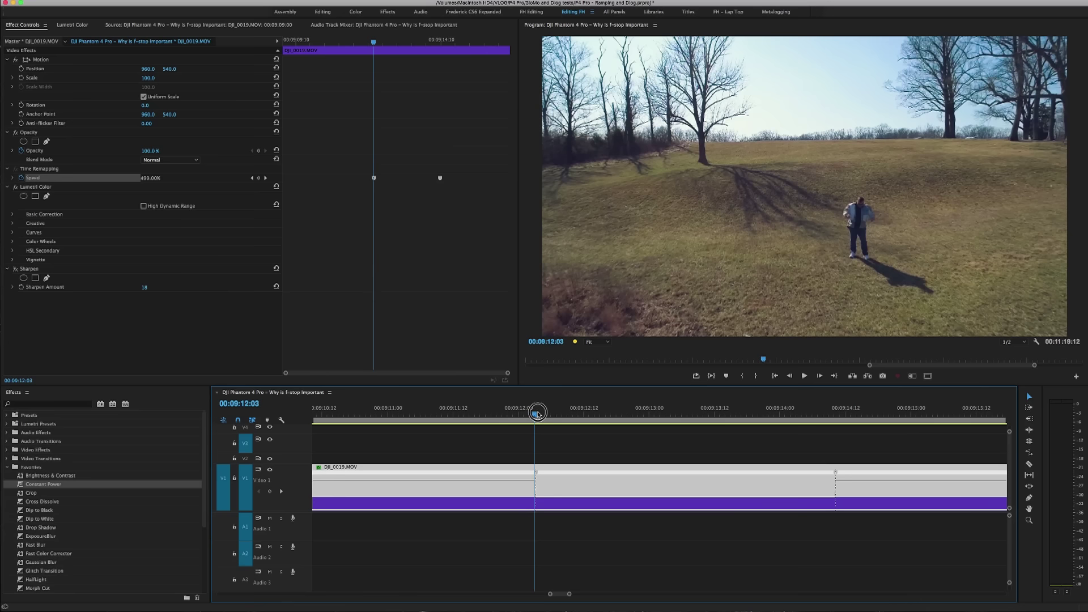
pyautogui.click(547, 414)
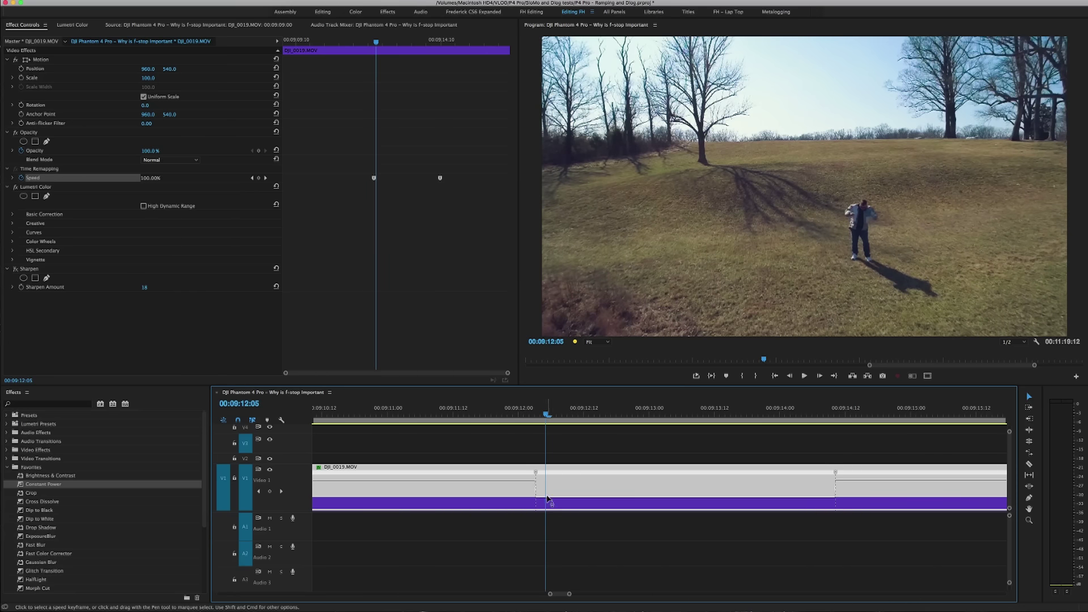
# Step: Split the clip's first speed keyframe into a short gradual ramp from fast to normal speed, and play back the transition
pyautogui.click(547, 413)
pyautogui.moveTo(547, 414); pyautogui.dragTo(520, 417)
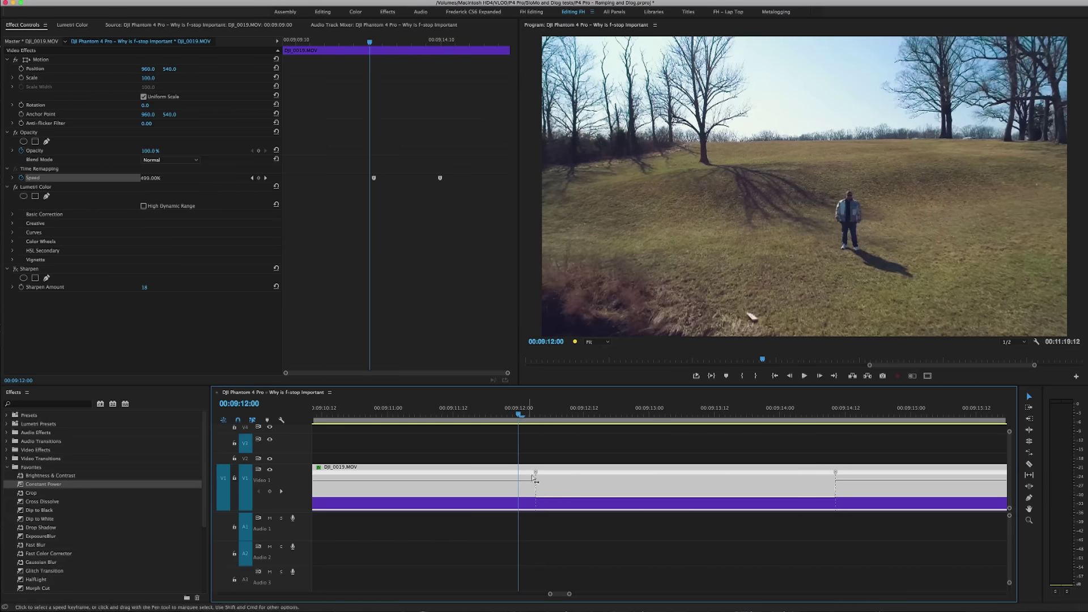
pyautogui.moveTo(538, 475)
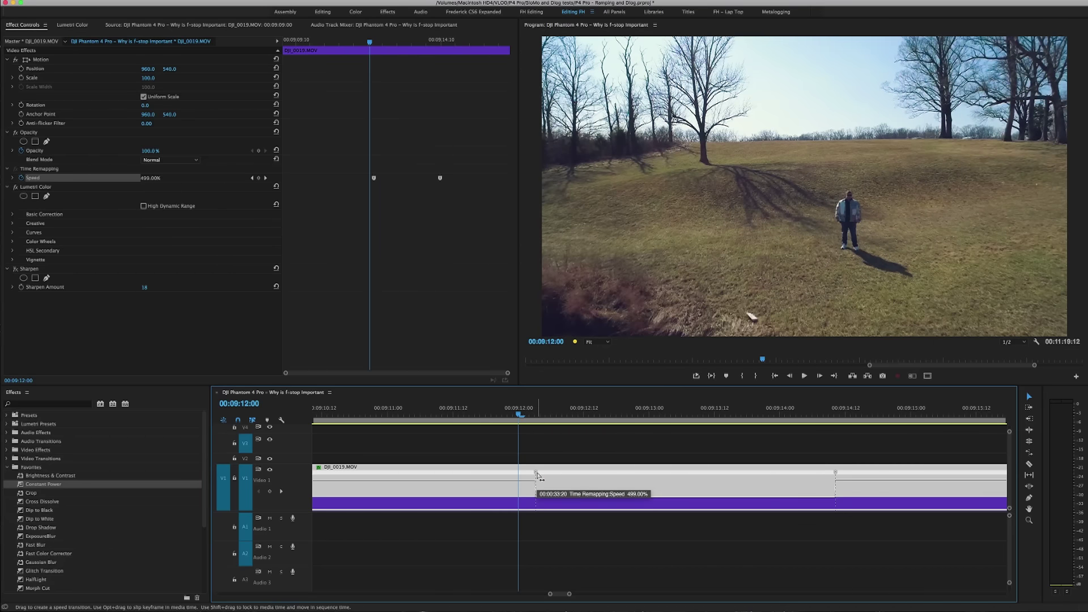
pyautogui.moveTo(537, 475); pyautogui.dragTo(558, 475)
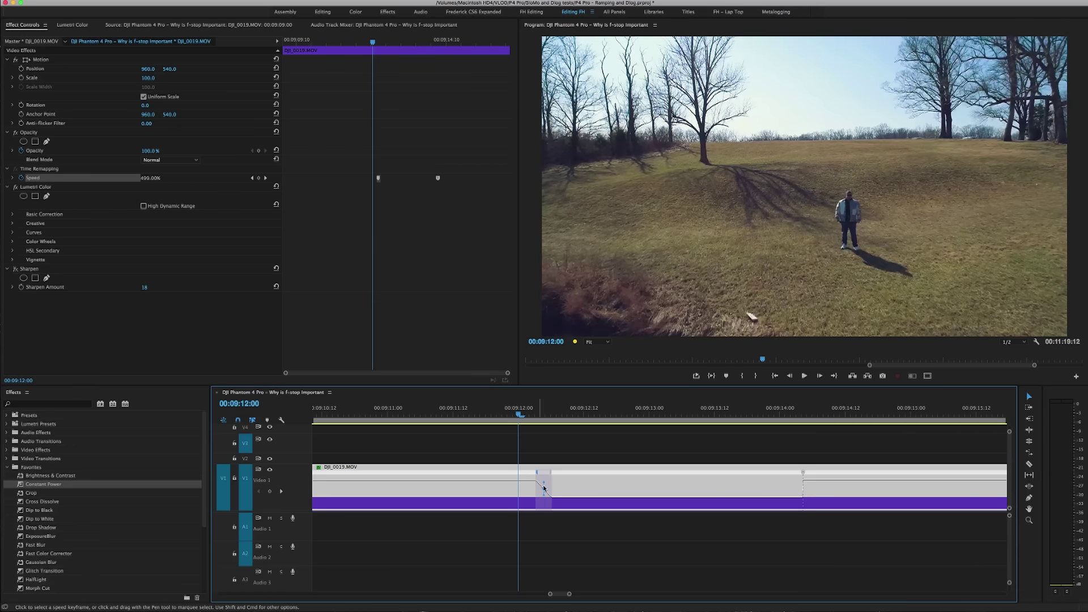
pyautogui.press('space')
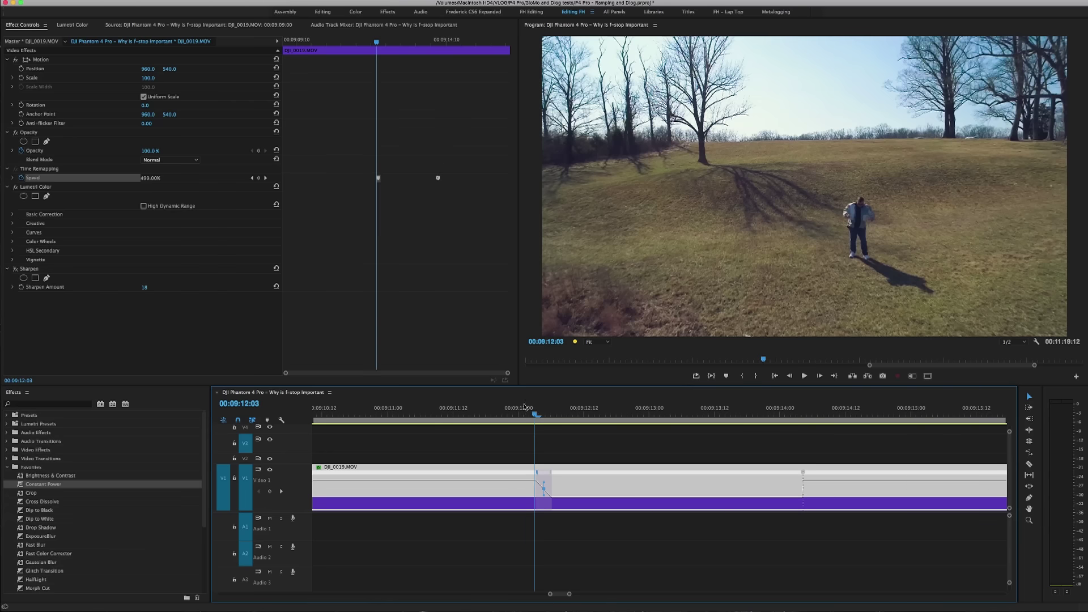
pyautogui.press('space')
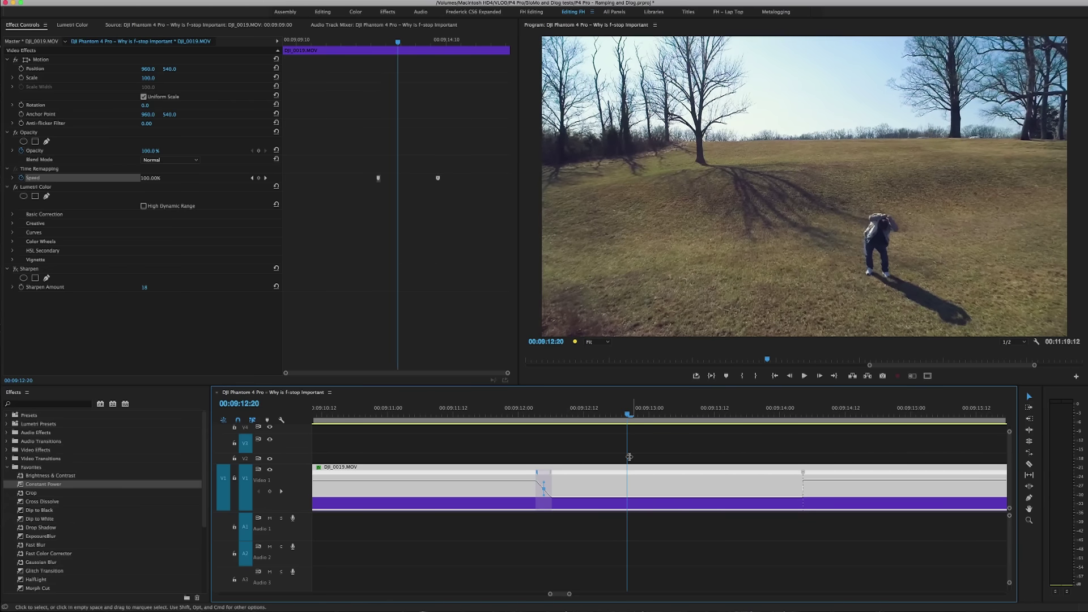
# Step: Split the clip's second speed keyframe into a short gradual ramp back up to fast speed, and park the playhead before it at 00:09:14:00
pyautogui.moveTo(715, 474); pyautogui.dragTo(735, 476)
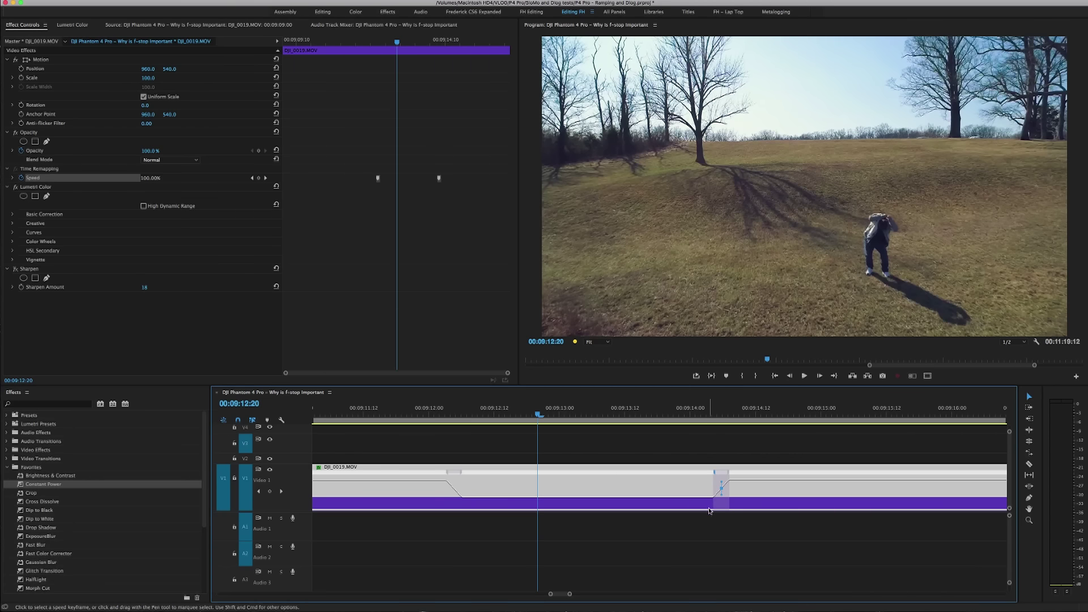
pyautogui.click(697, 415)
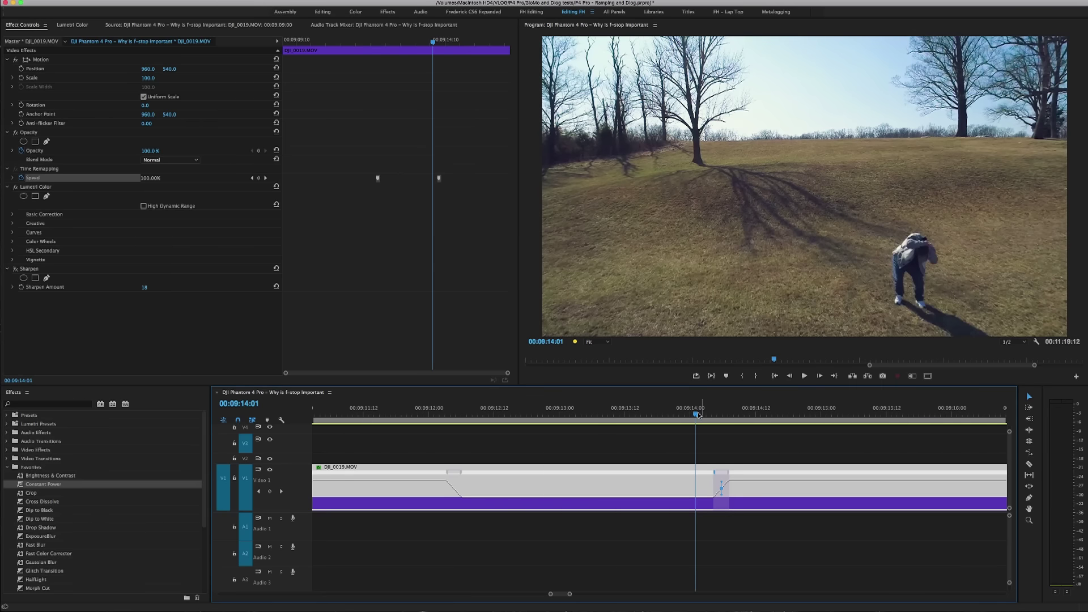
pyautogui.moveTo(696, 416)
pyautogui.mouseDown()
pyautogui.moveTo(729, 414)
pyautogui.moveTo(691, 415)
pyautogui.mouseUp()
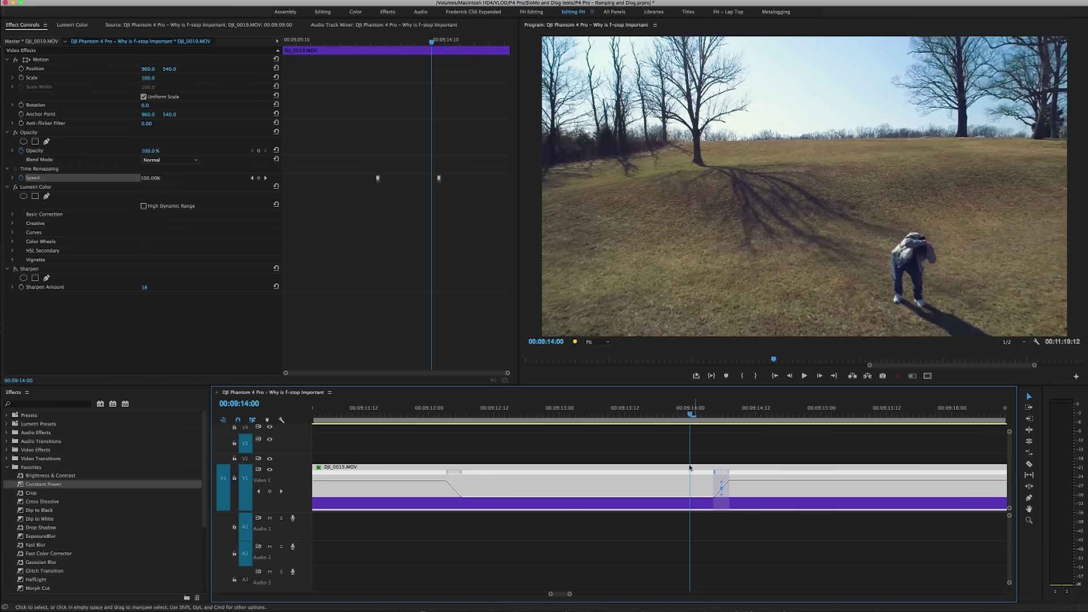
# Step: Bring the whole speed-ramped clip into view in the timeline and place the playhead near its start, at 00:09:09:03
pyautogui.scroll(2, 686, 467)
pyautogui.press('-')
pyautogui.press('-')
pyautogui.press('-')
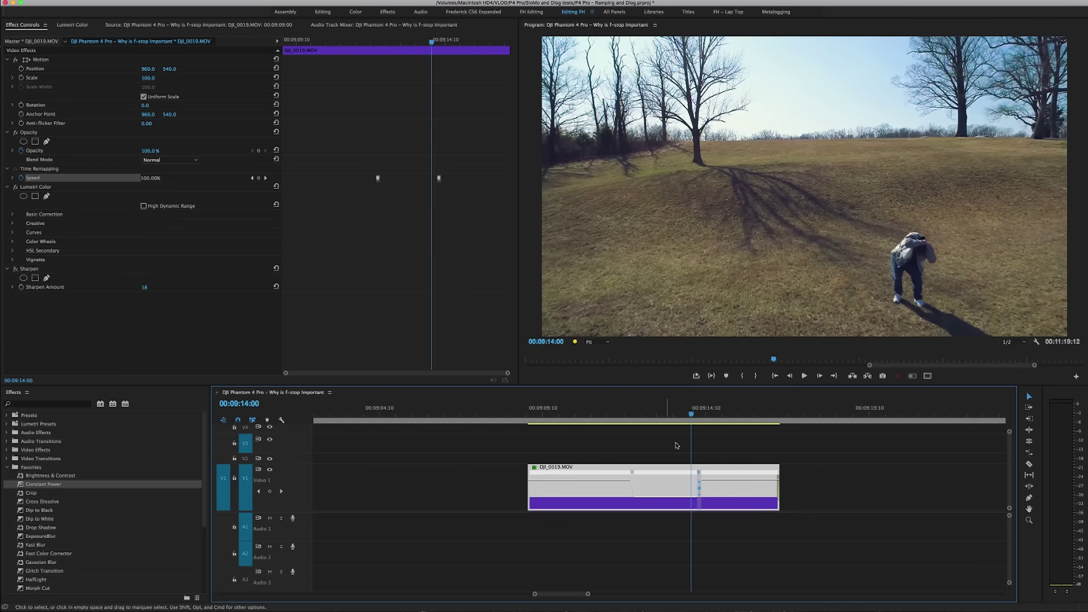
pyautogui.scroll(2, 731, 435)
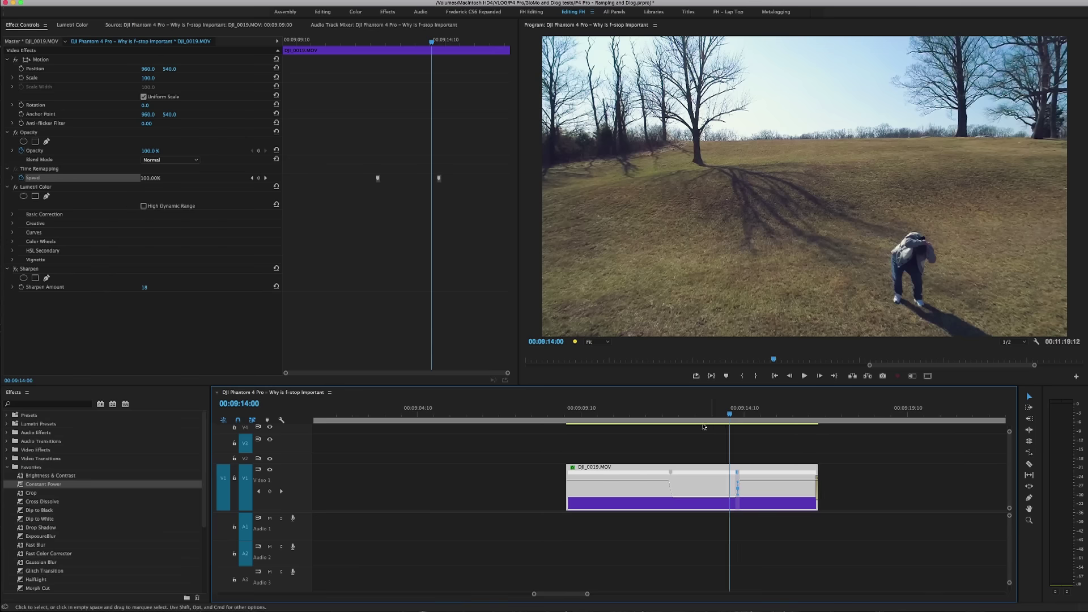
pyautogui.scroll(-1, 705, 434)
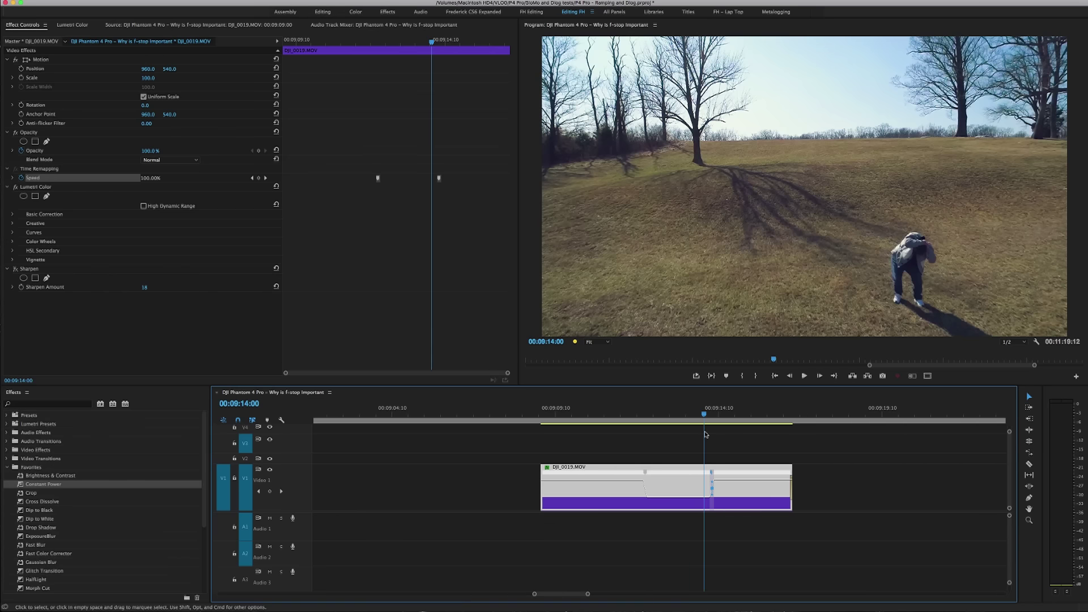
pyautogui.scroll(-1, 706, 434)
pyautogui.scroll(-2, 516, 413)
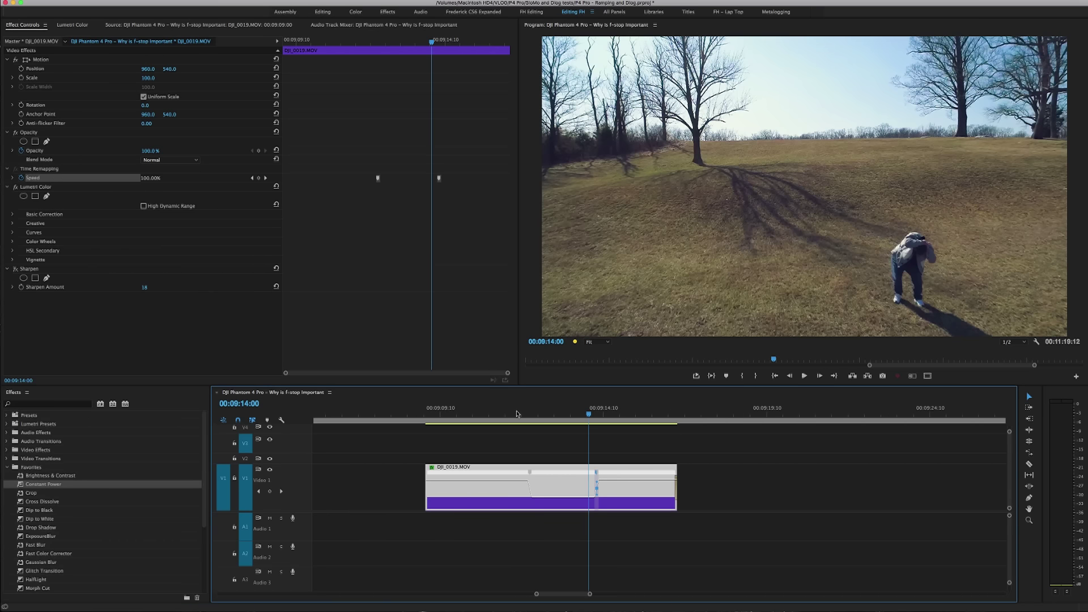
pyautogui.scroll(-1, 516, 414)
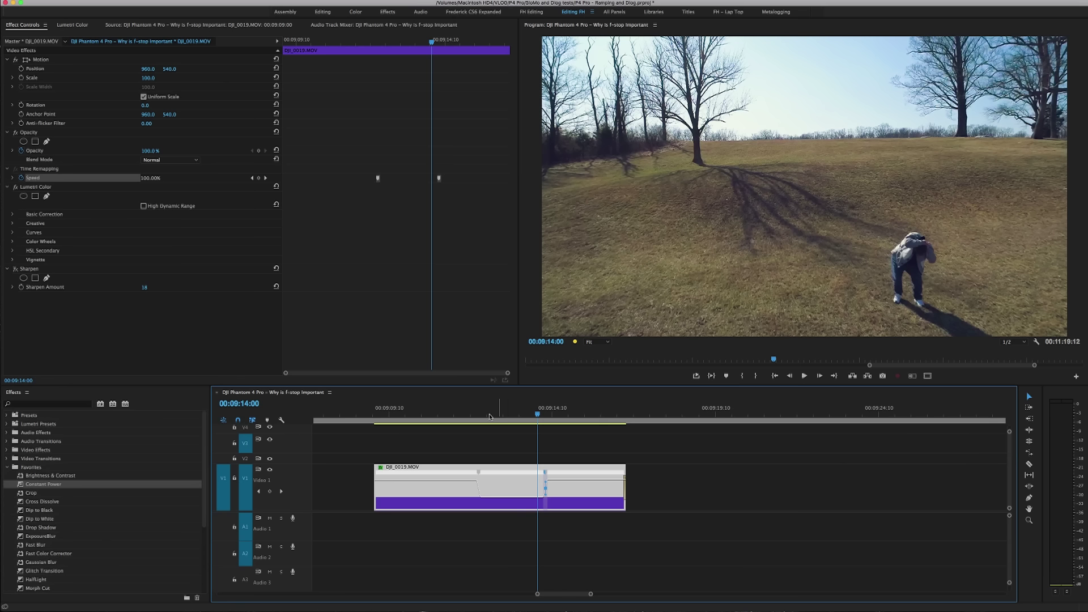
pyautogui.click(380, 415)
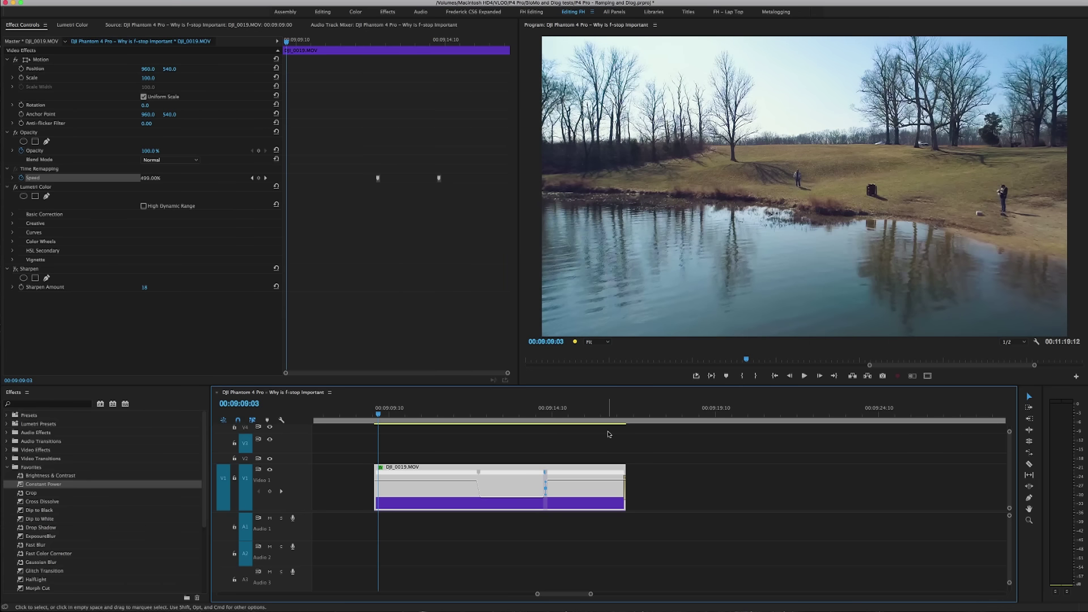